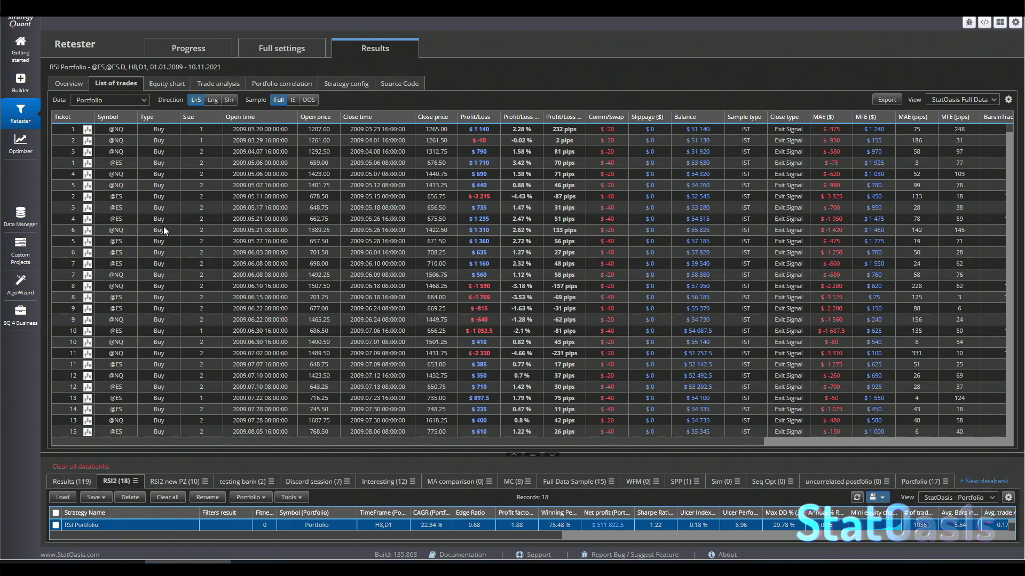
Review the RSI Portfolio's list of trades and its equity chart.
click(114, 230)
click(117, 219)
click(165, 83)
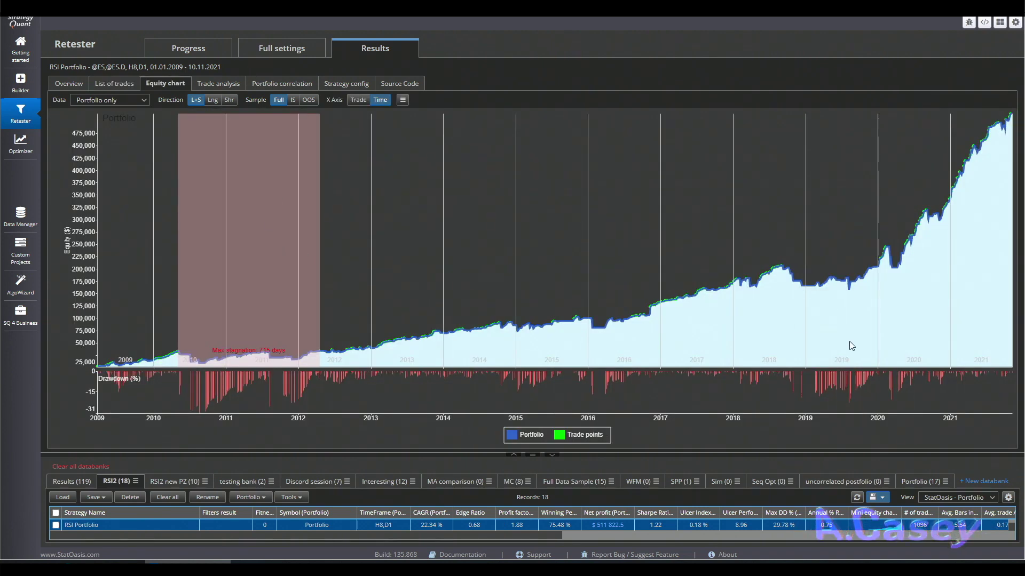
click(117, 83)
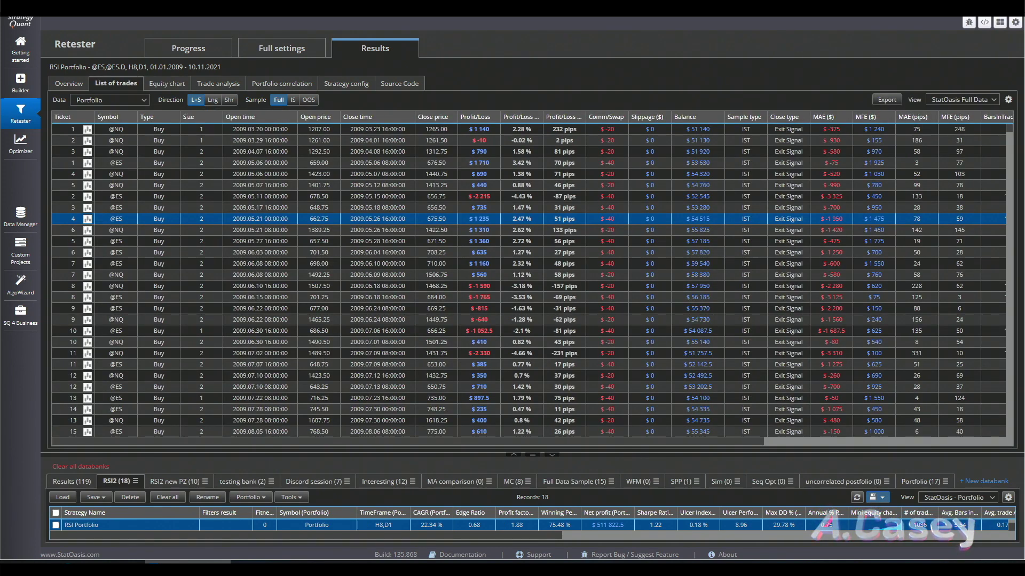
click(299, 563)
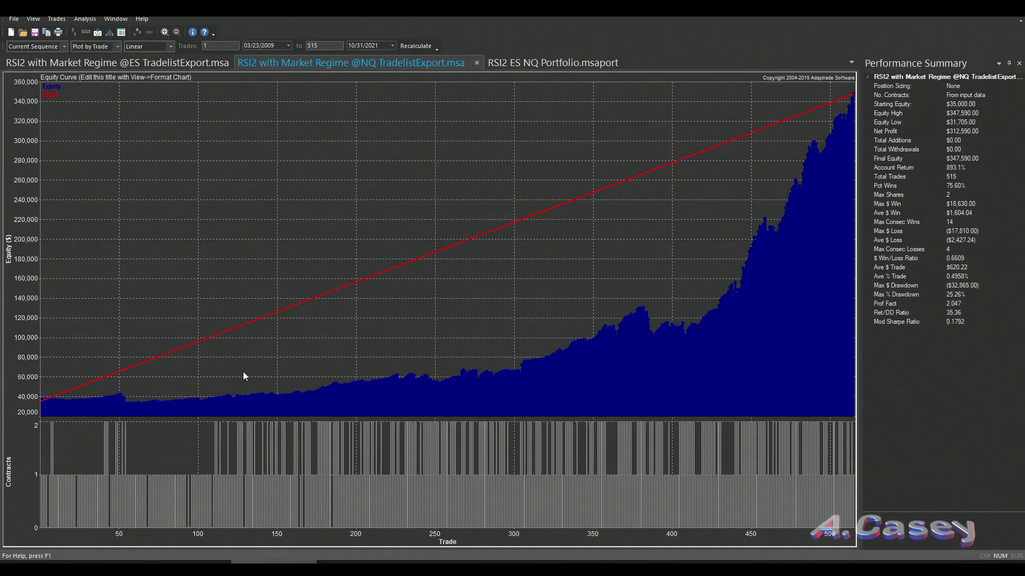
click(63, 66)
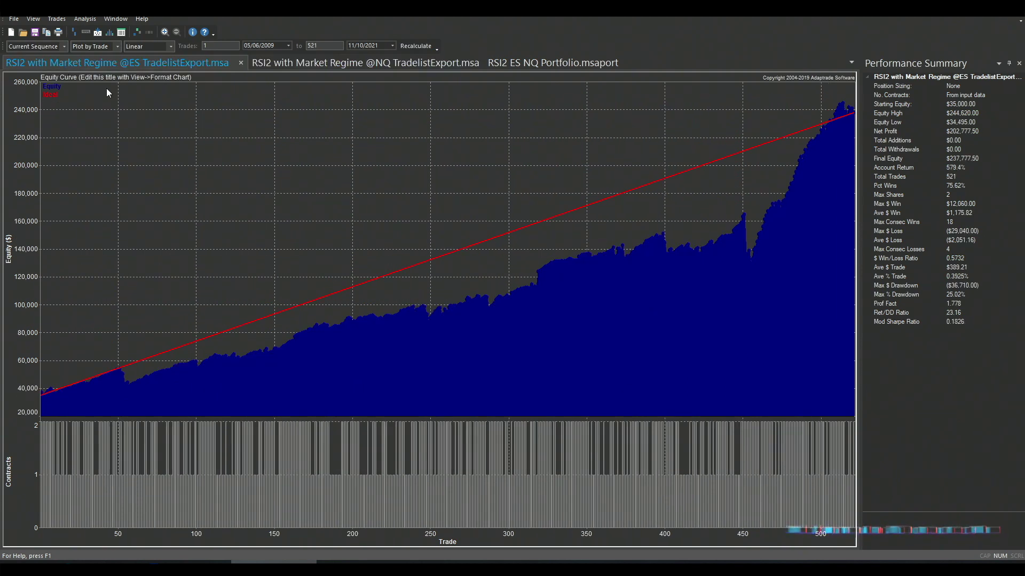
click(314, 64)
click(536, 63)
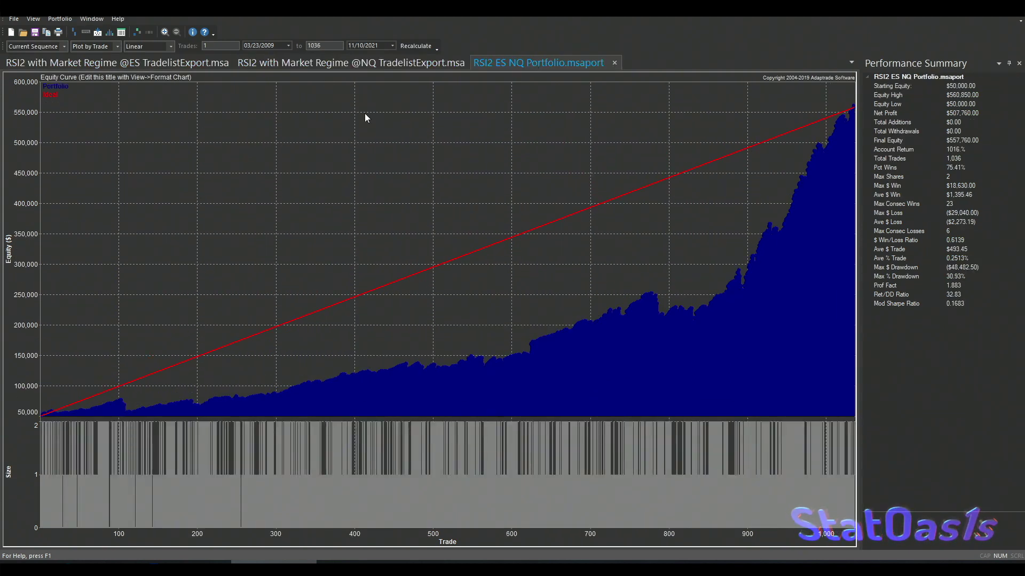
click(63, 60)
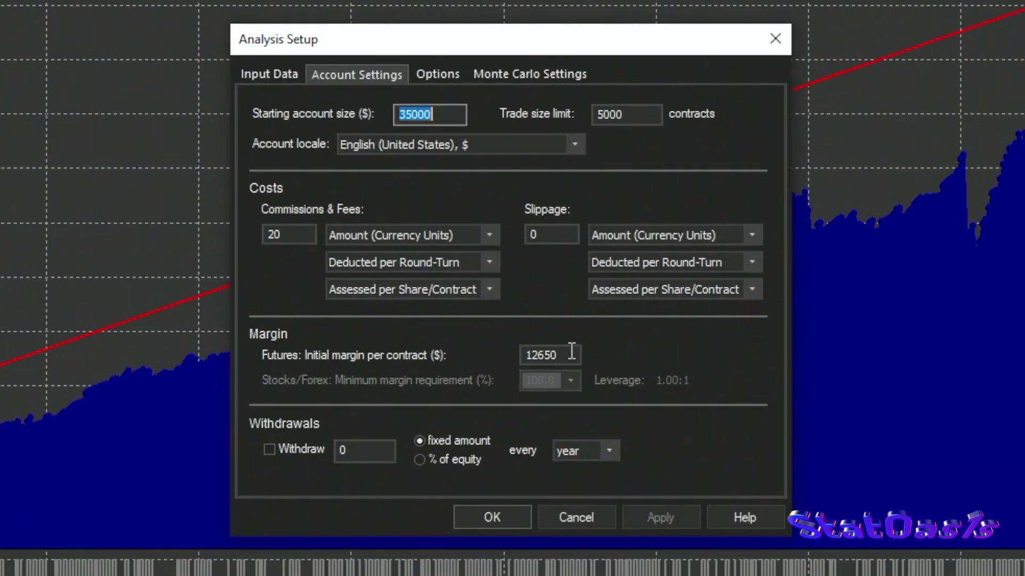
drag(537, 318, 492, 318)
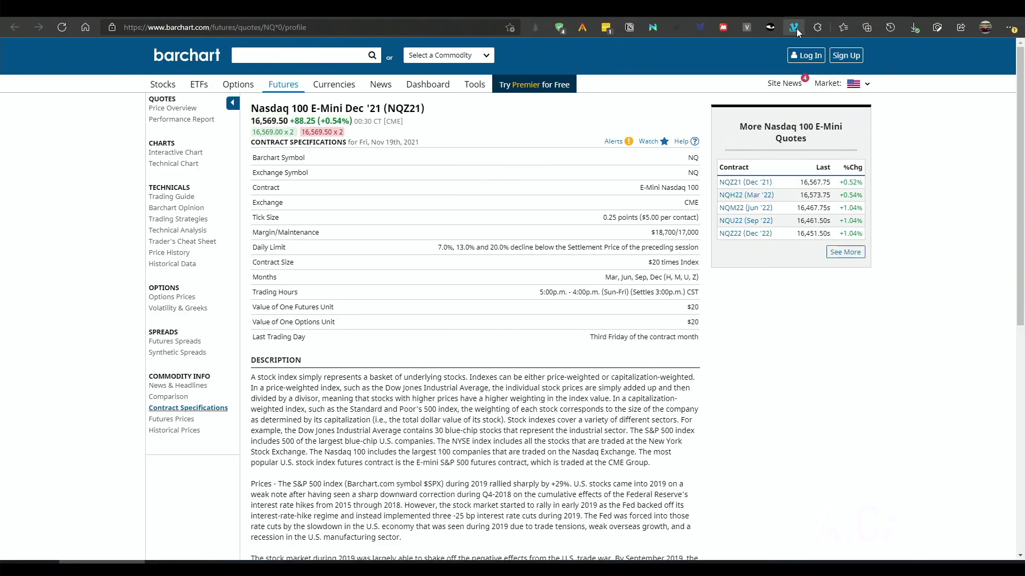
click(614, 8)
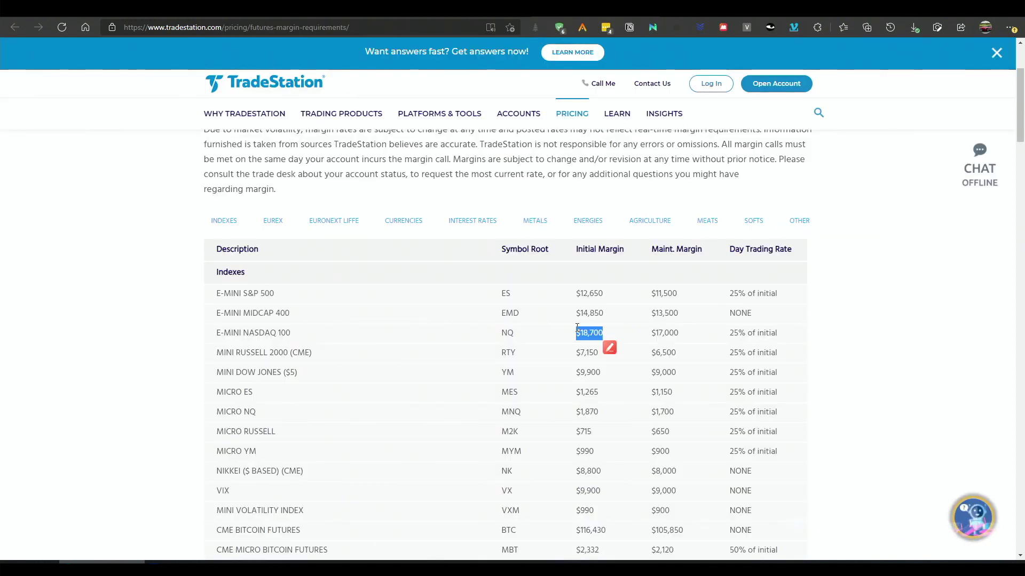
click(592, 335)
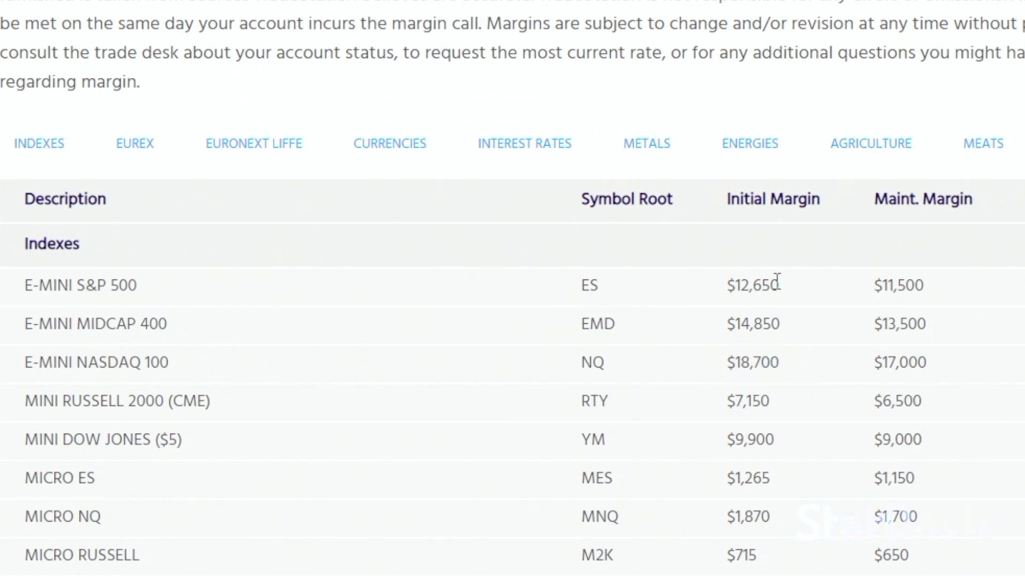
drag(779, 285, 726, 286)
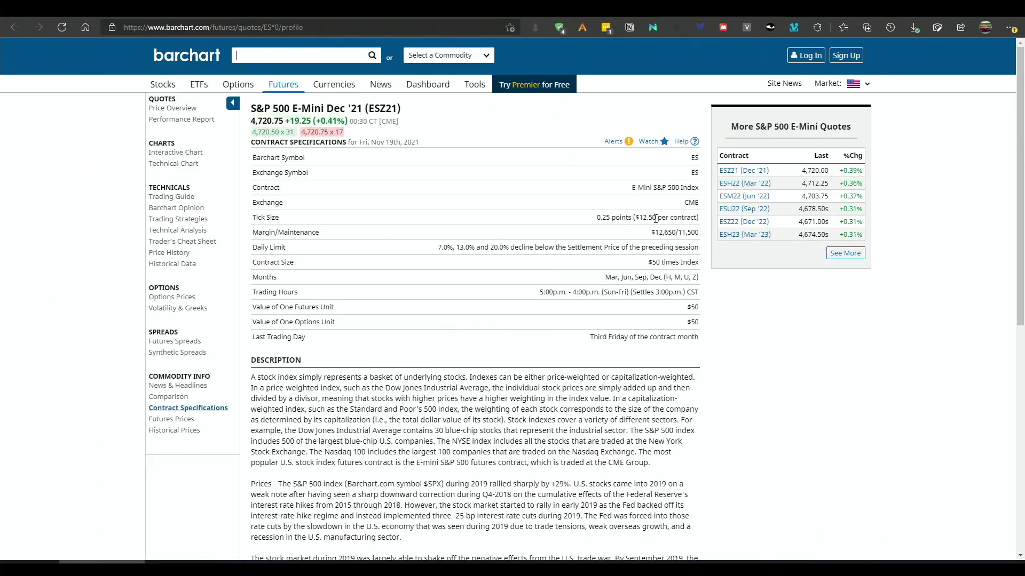
drag(656, 233, 674, 236)
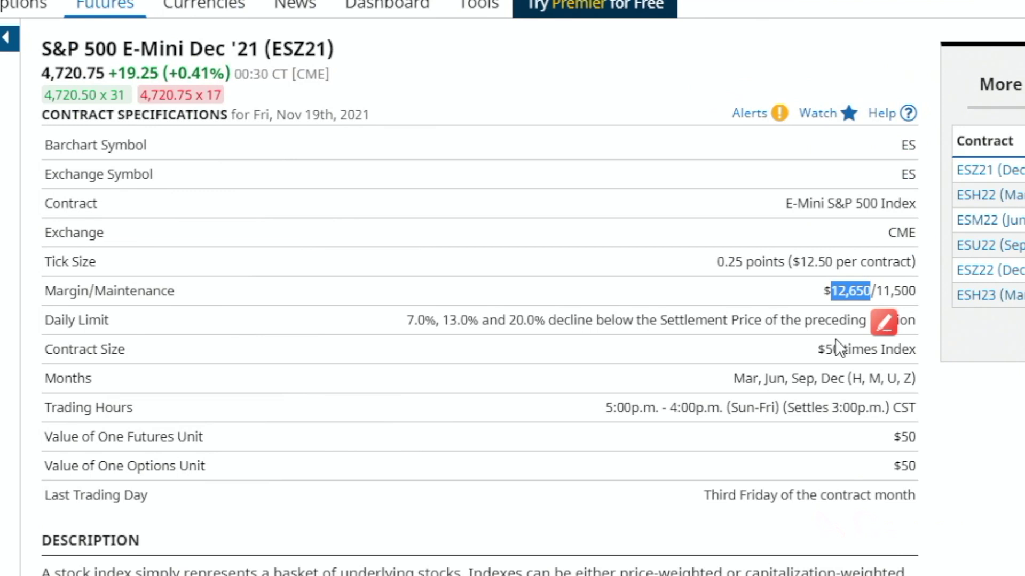
click(657, 260)
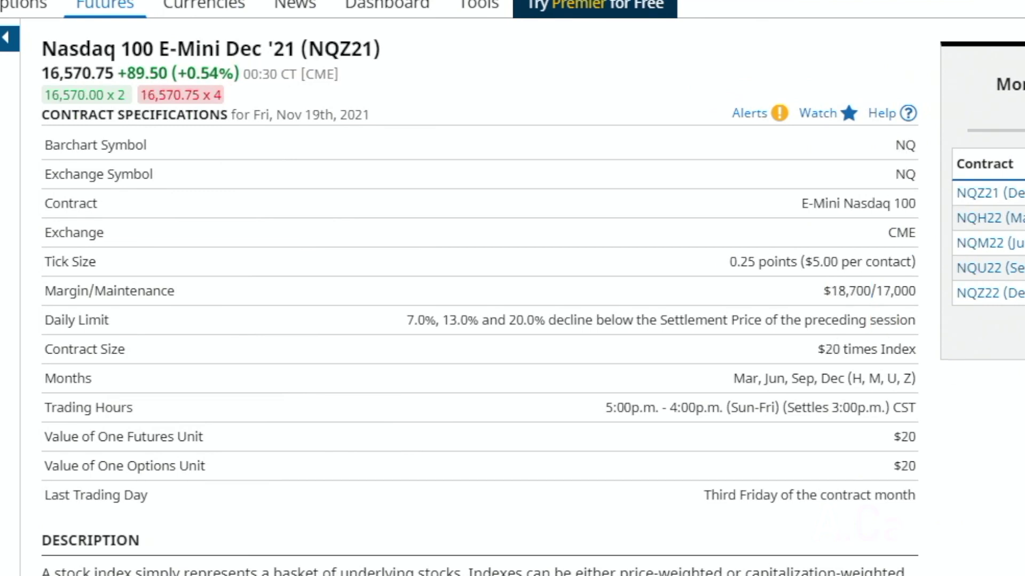
double_click(833, 281)
click(831, 350)
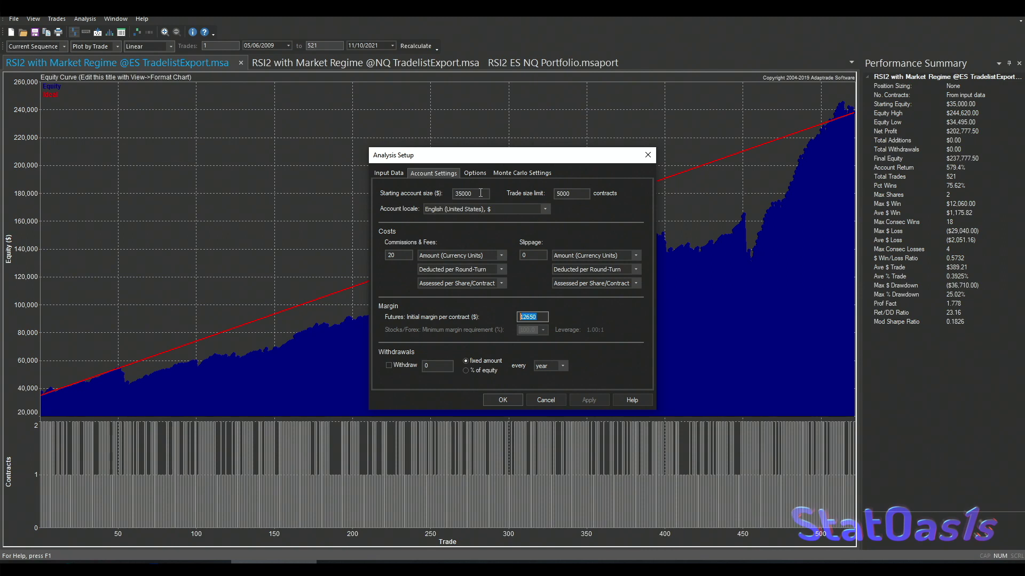
drag(481, 193, 453, 195)
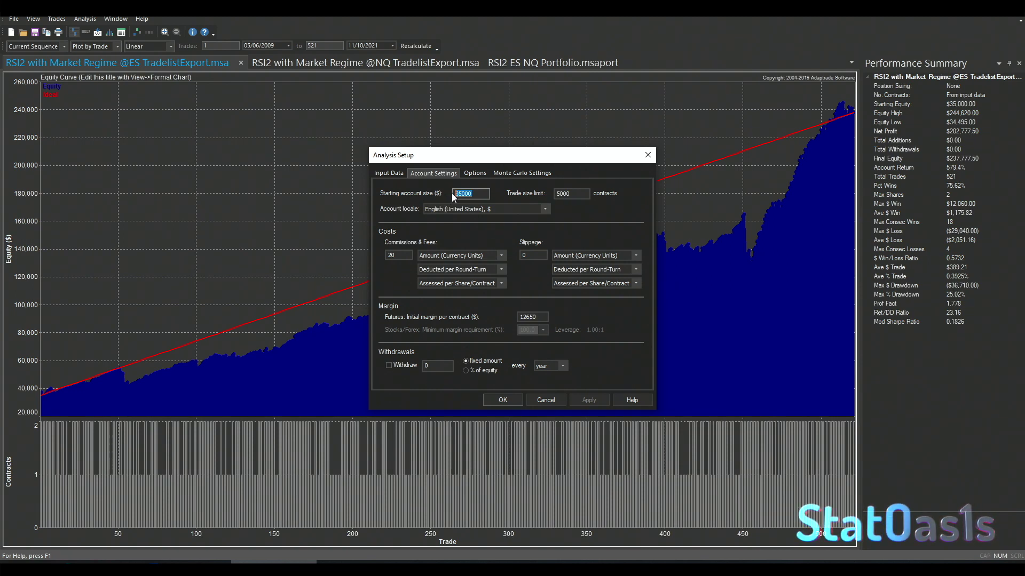
click(500, 398)
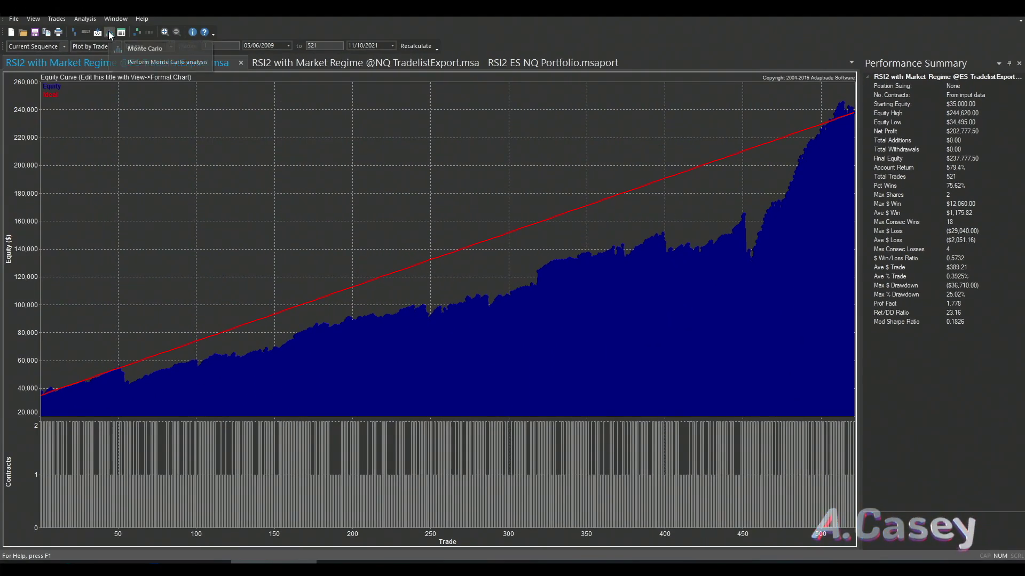
click(109, 32)
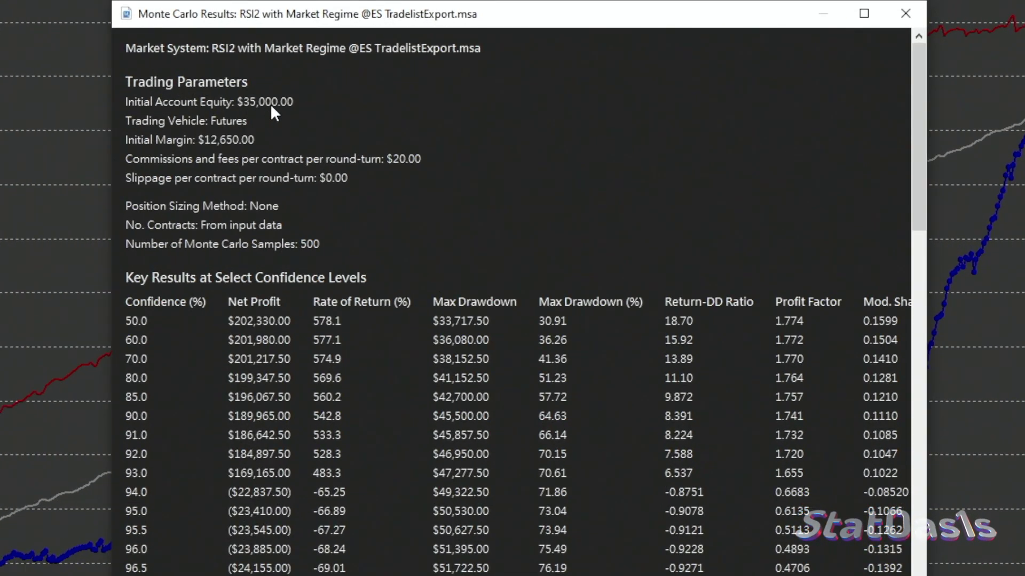
drag(919, 135, 902, 342)
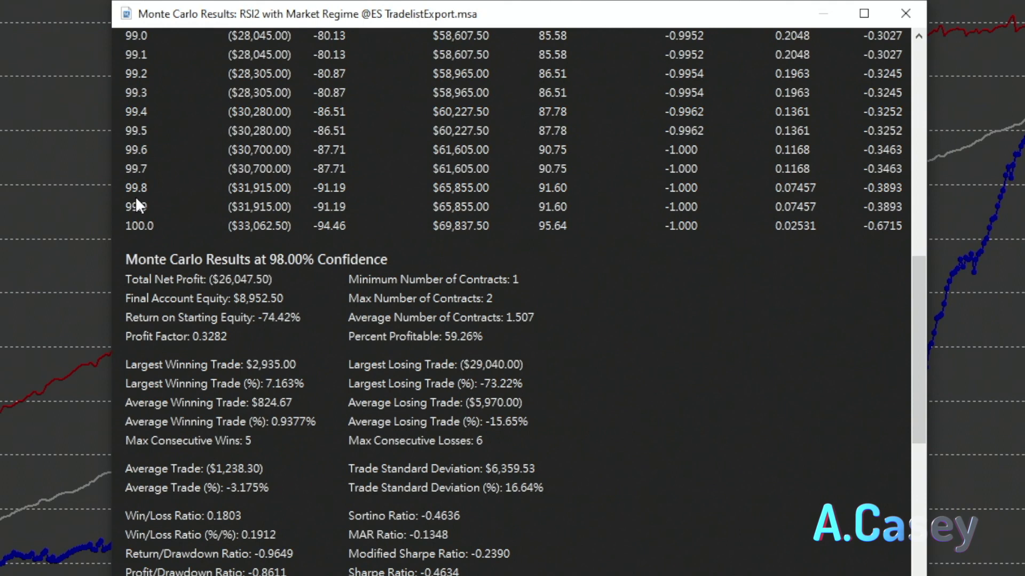
scroll(548, 399, down, 4)
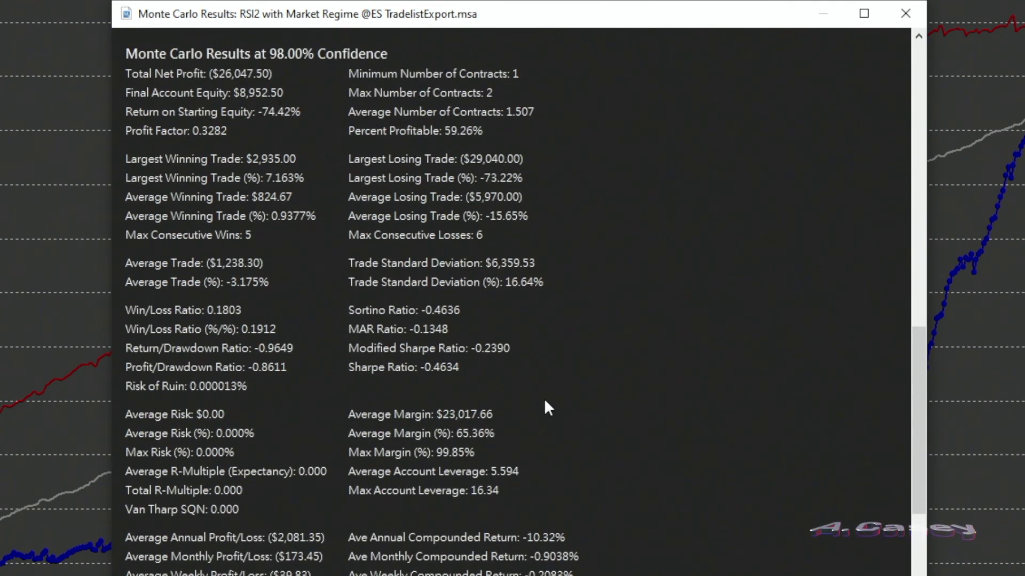
scroll(544, 408, down, 3)
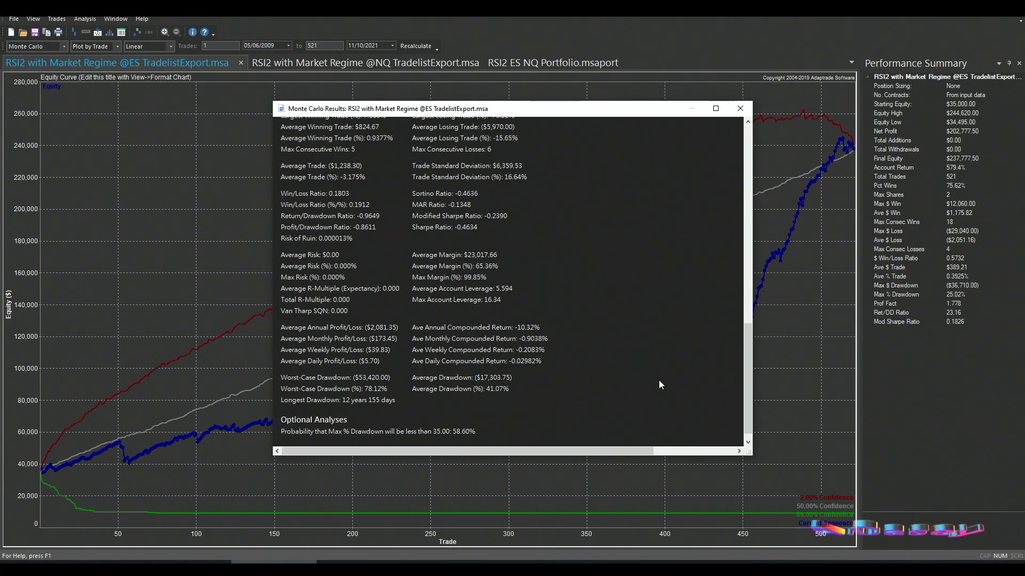
drag(747, 359, 747, 217)
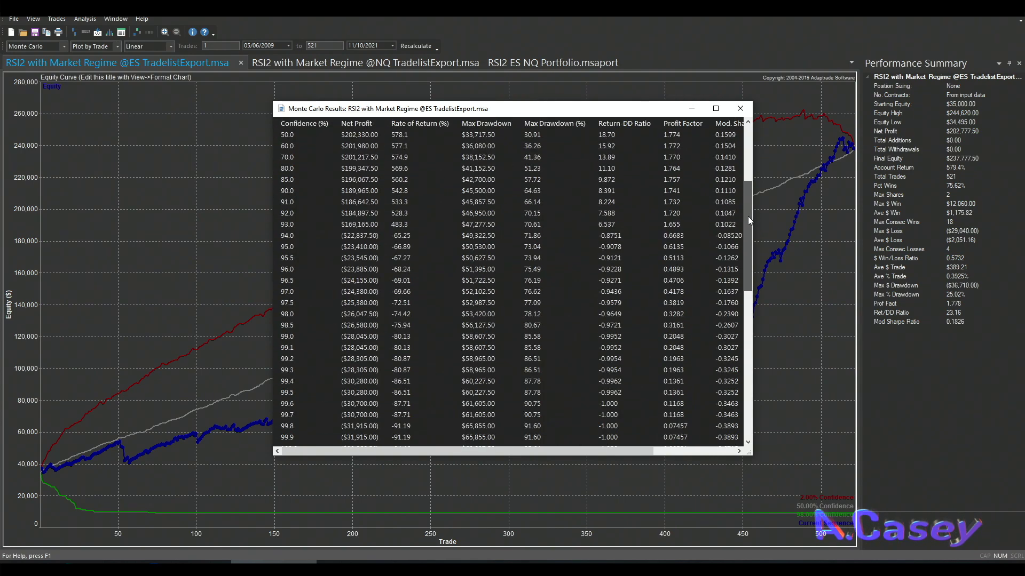
double_click(555, 101)
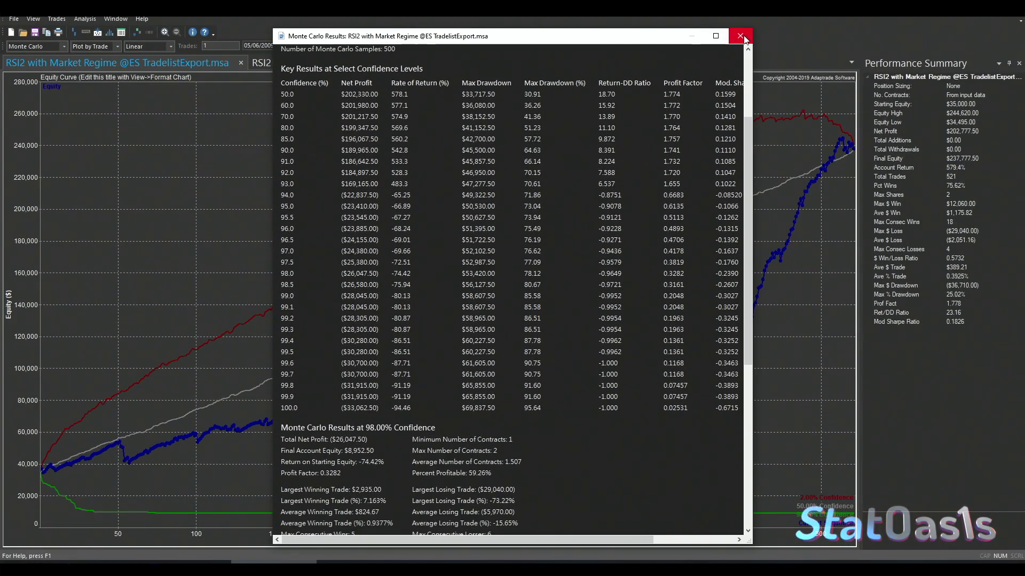
click(741, 37)
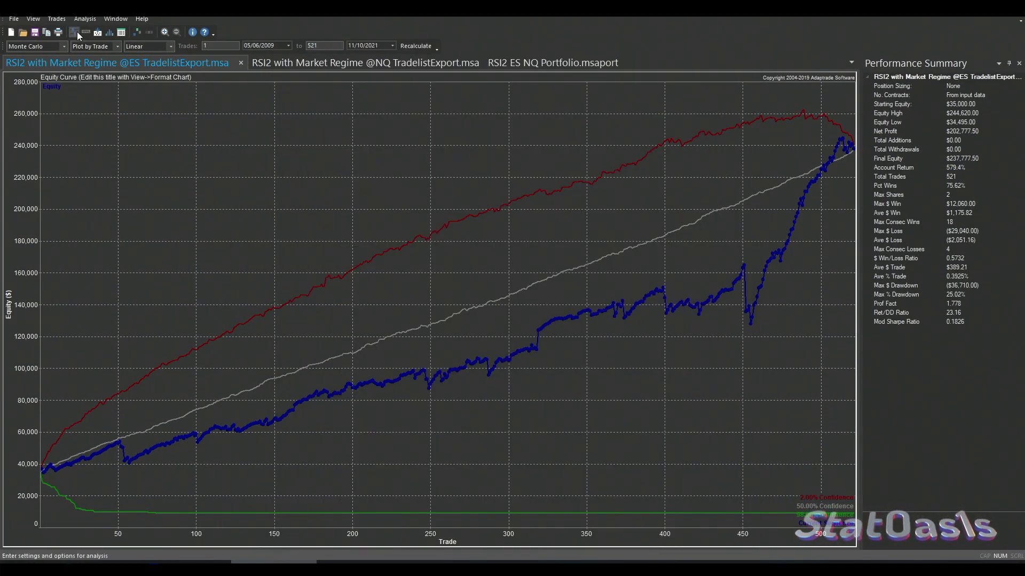
key(alt+a)
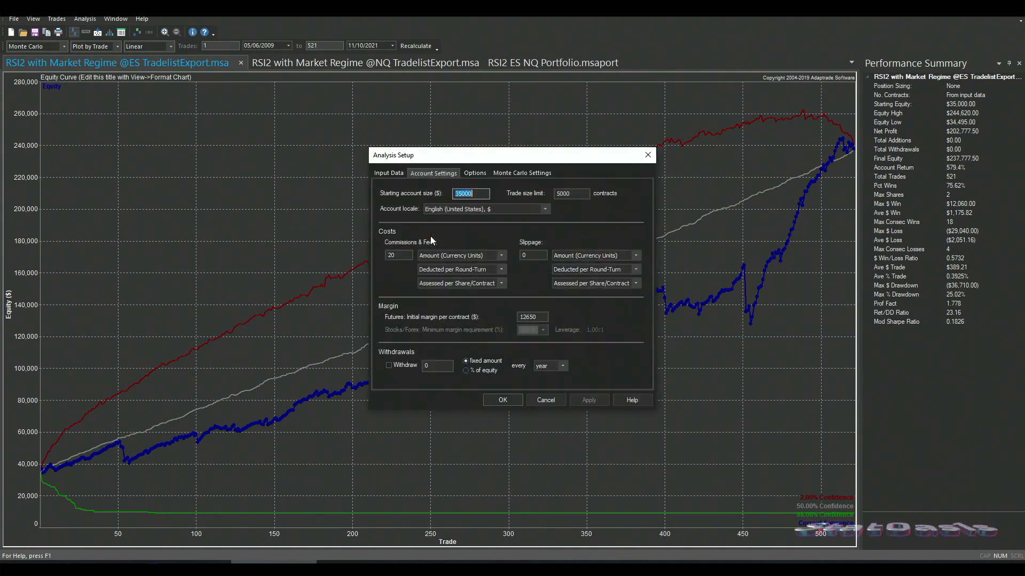
text(7500)
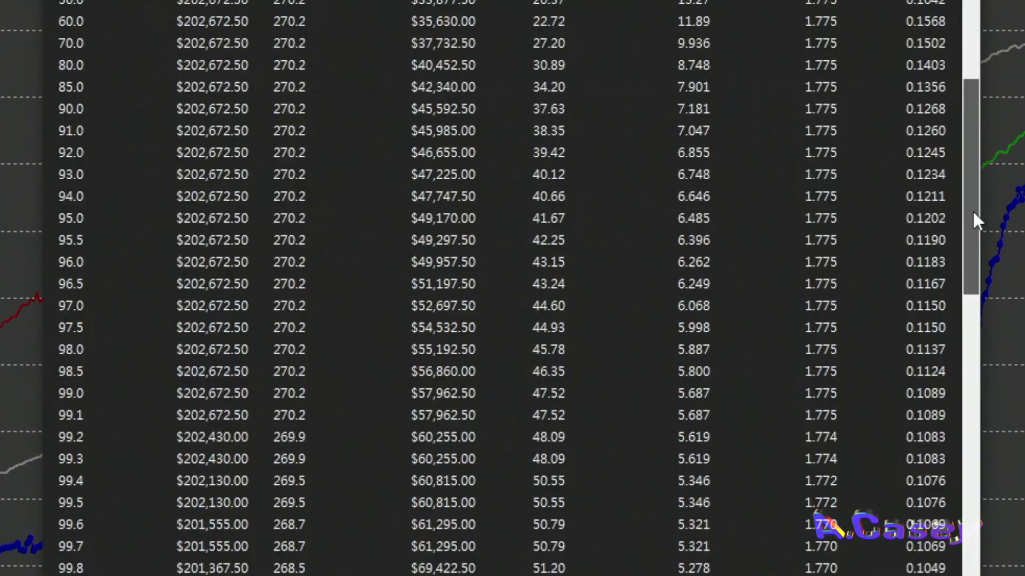
drag(972, 214, 978, 260)
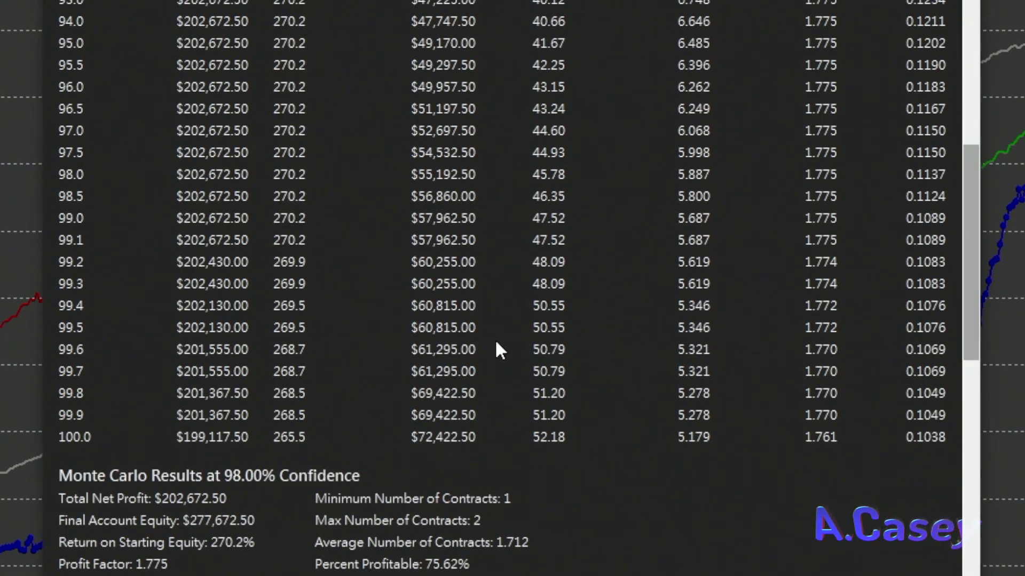
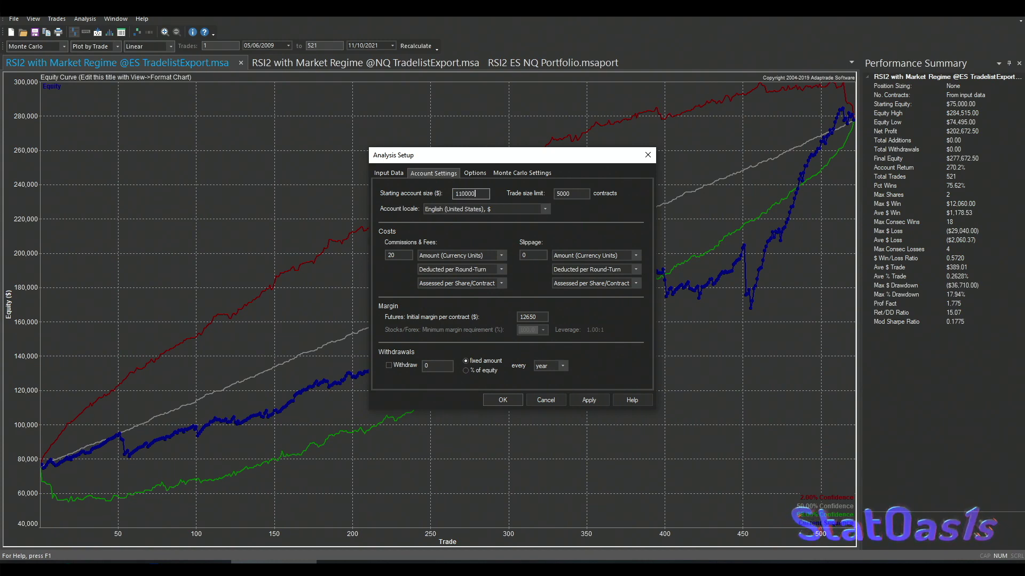
click(590, 398)
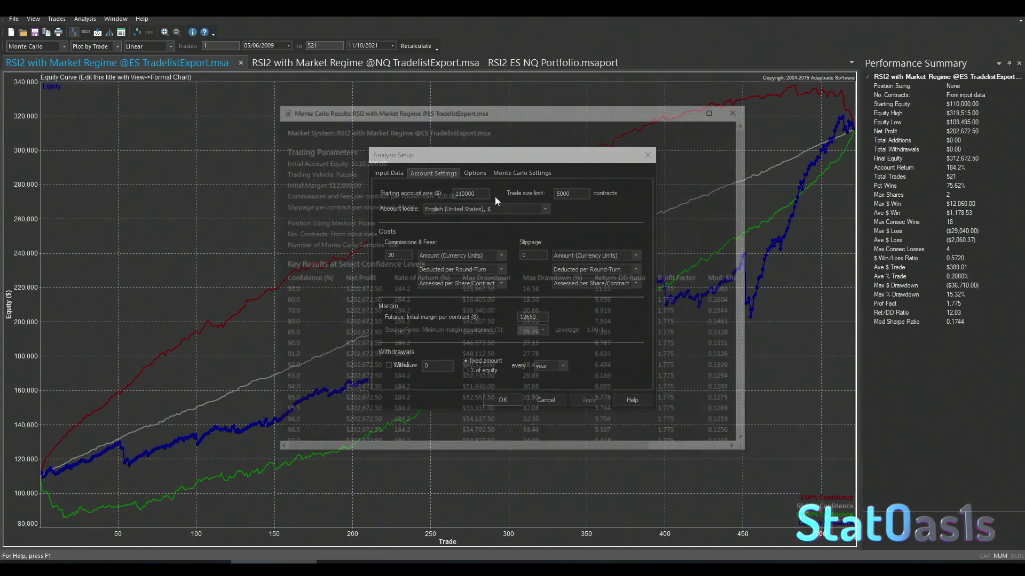
drag(746, 182, 758, 389)
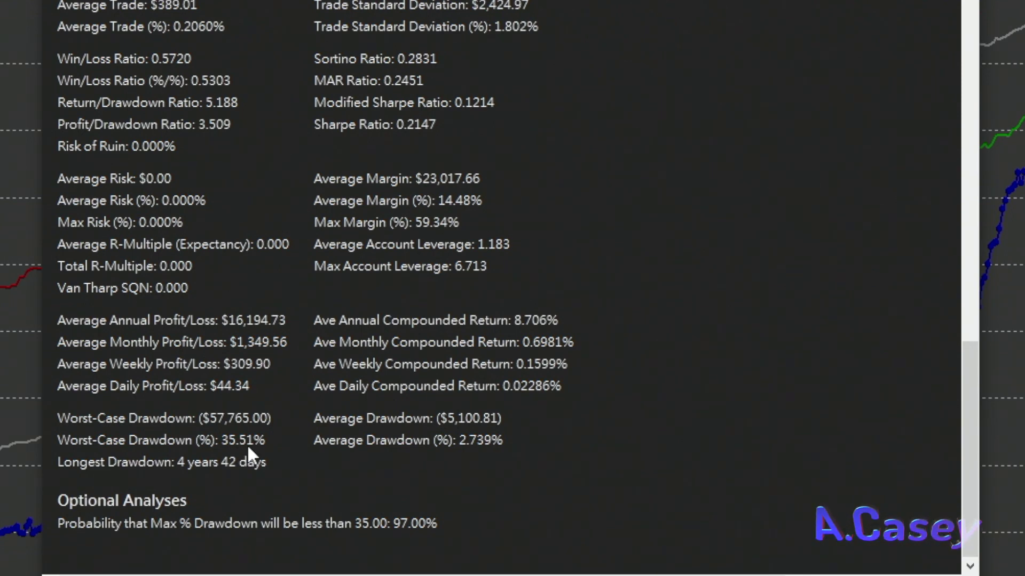
drag(958, 455, 995, 176)
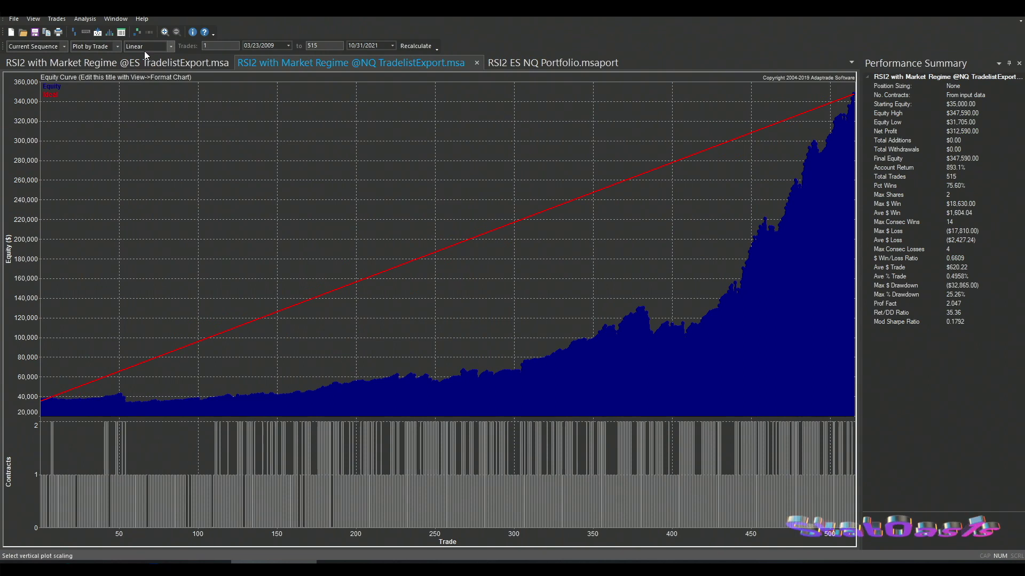
key(ctrl+a)
text(100)
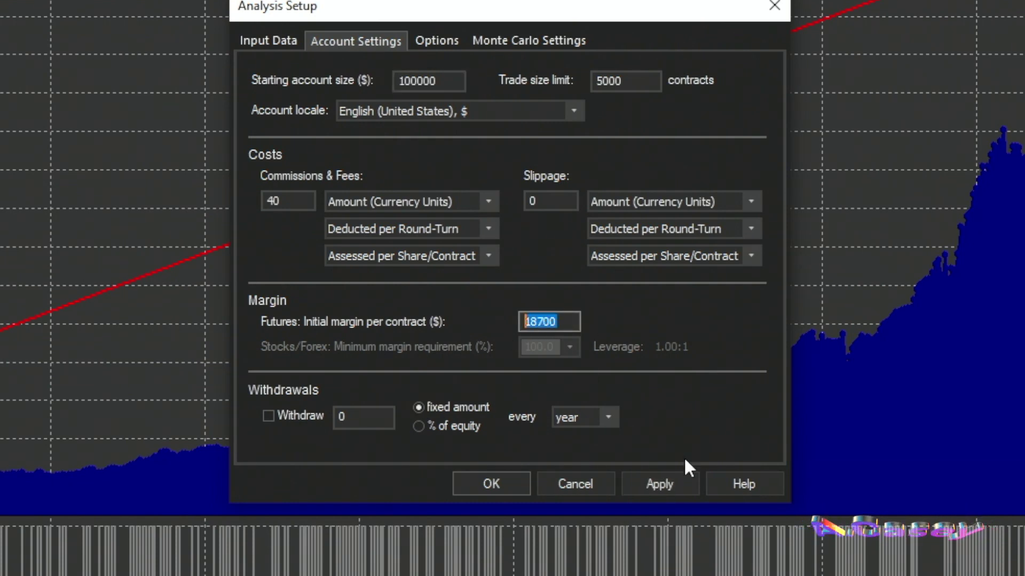
click(670, 485)
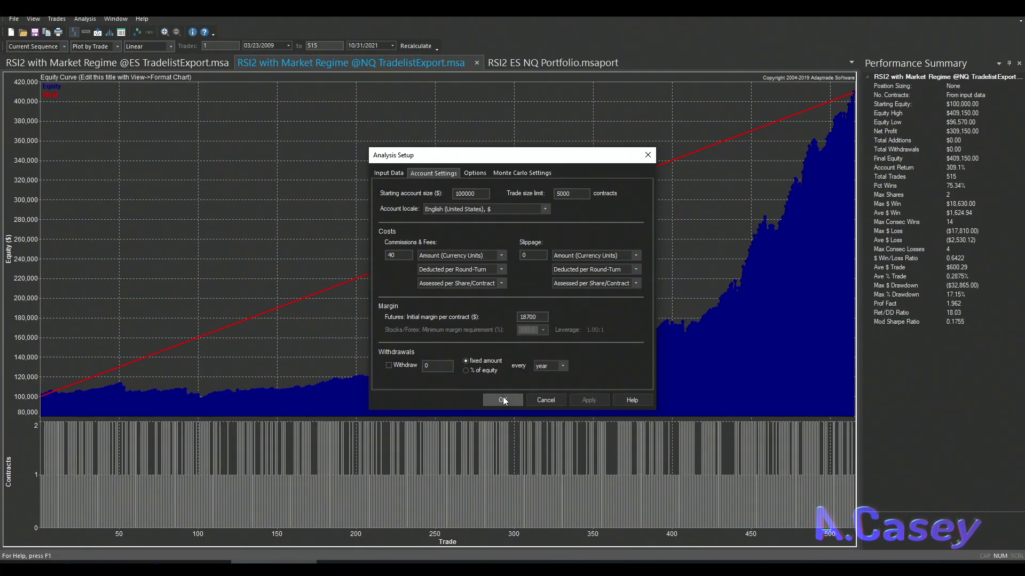
click(503, 400)
click(109, 33)
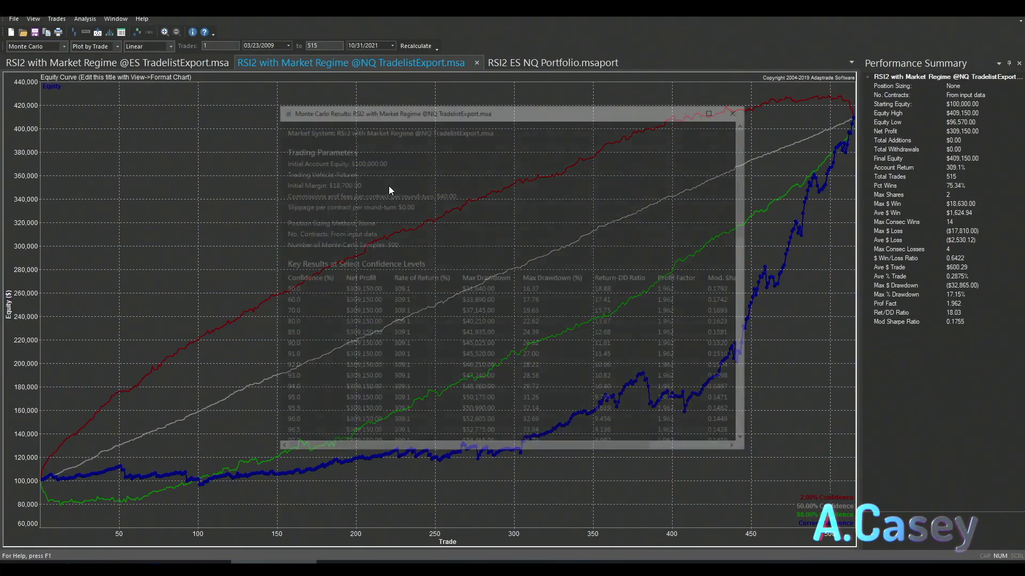
drag(748, 195, 751, 290)
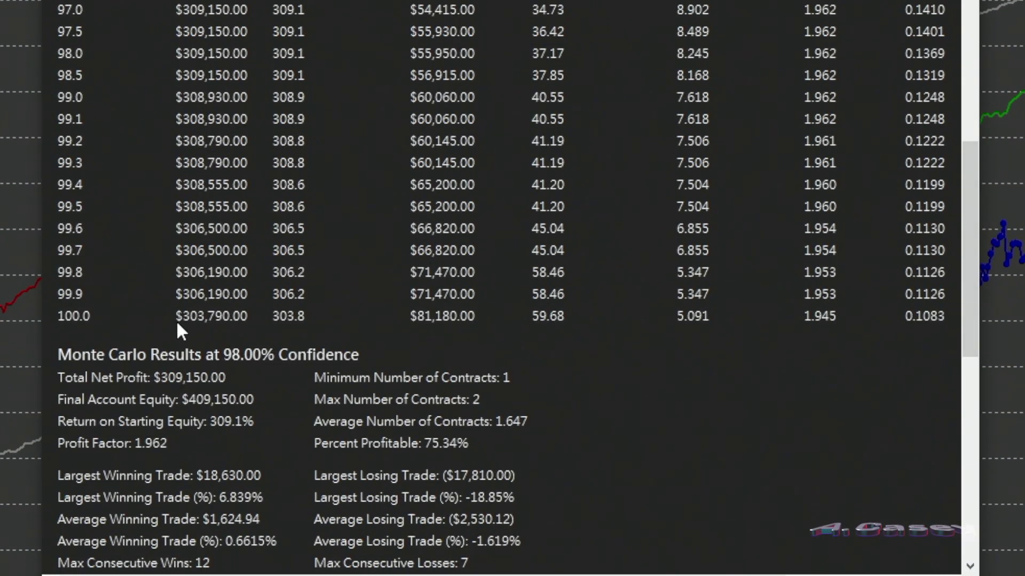
drag(968, 184, 960, 436)
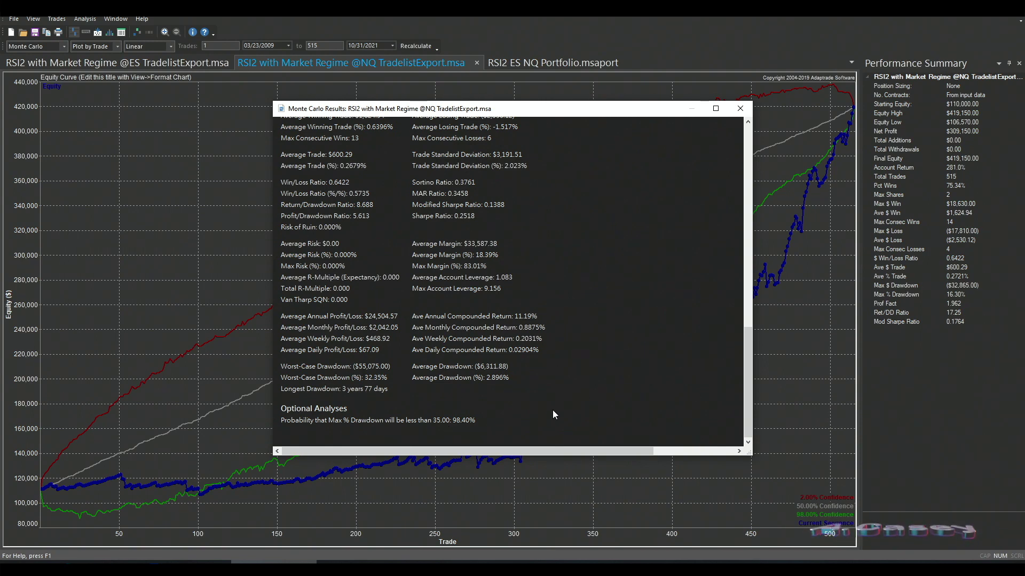
drag(746, 384, 754, 248)
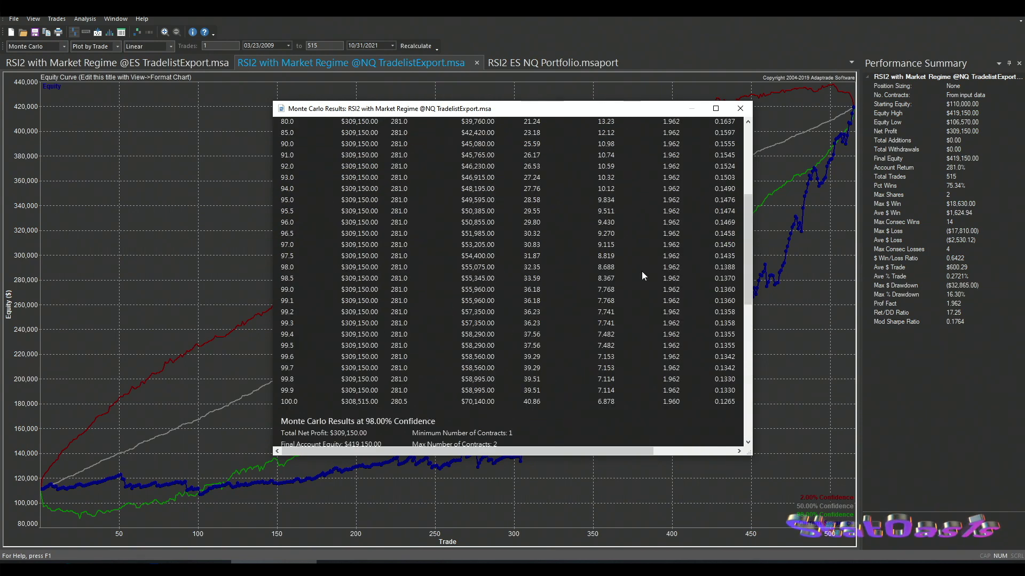